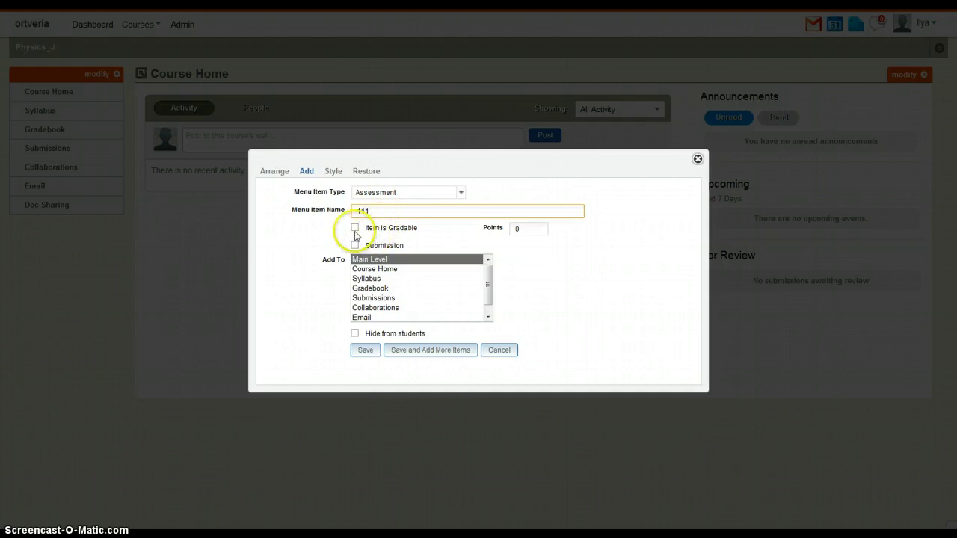
# Make the assessment item 111 gradable with 10 points, save it at the Main Level, and close the menu settings
pyautogui.click(354, 228)
pyautogui.click(519, 233)
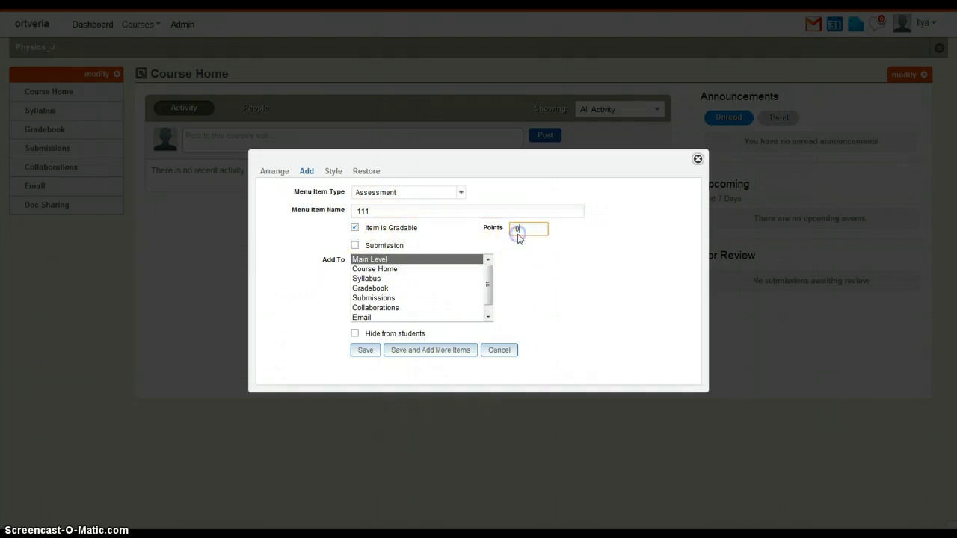
pyautogui.doubleClick(524, 230)
pyautogui.click(490, 278)
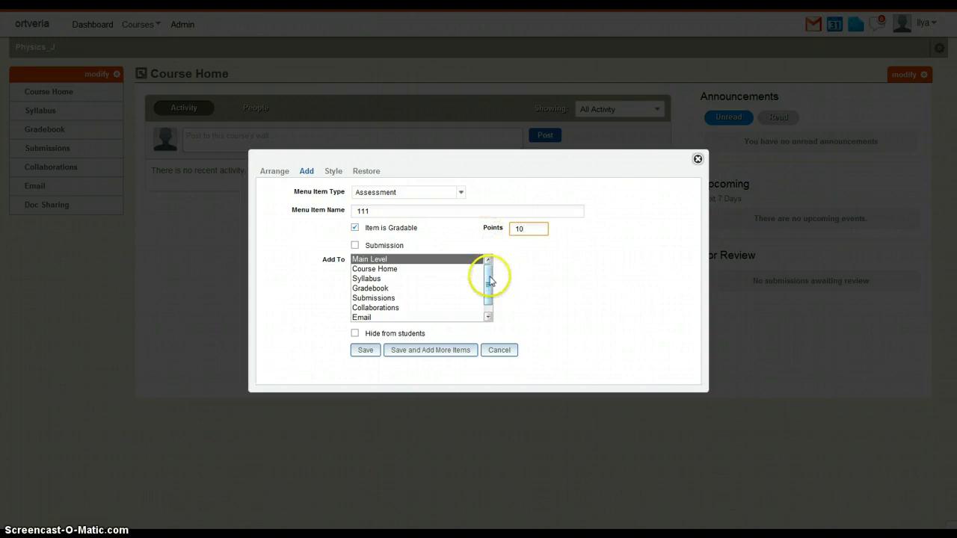
pyautogui.click(371, 260)
pyautogui.click(362, 346)
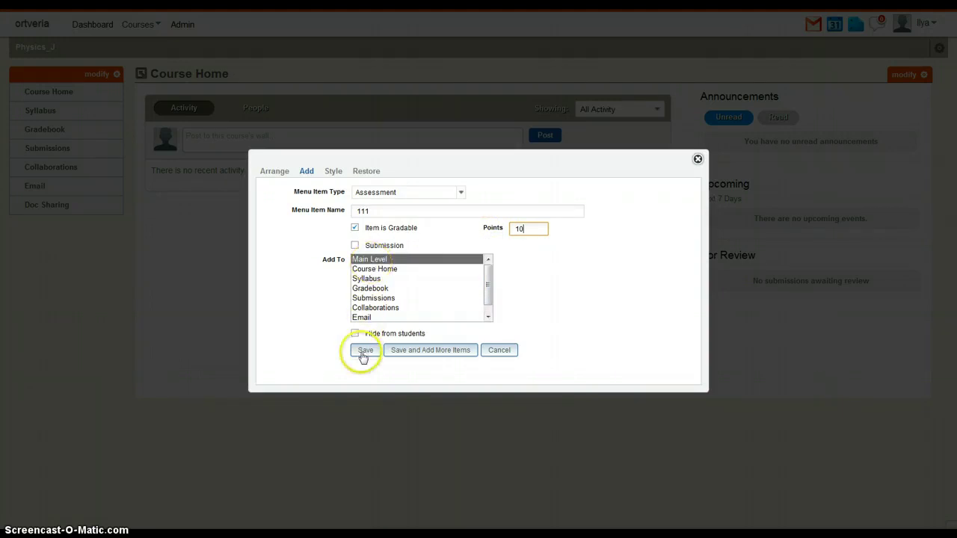
pyautogui.click(364, 350)
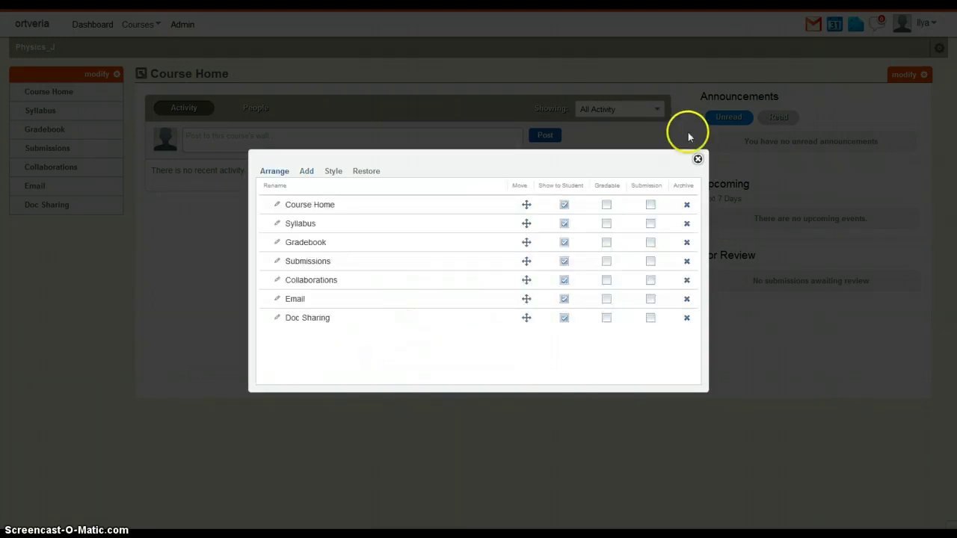
pyautogui.click(697, 159)
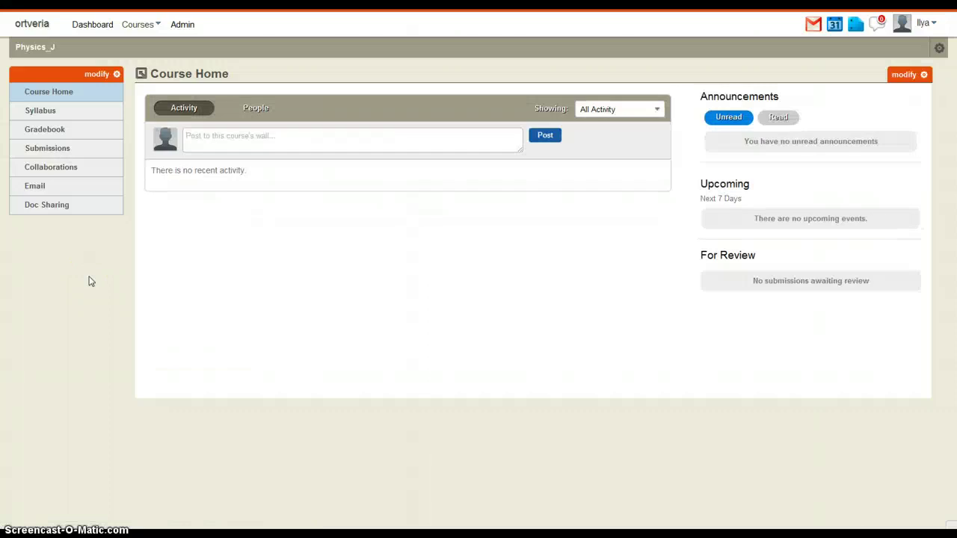
# Reload the course page to refresh the list of course menu items
pyautogui.click(51, 205)
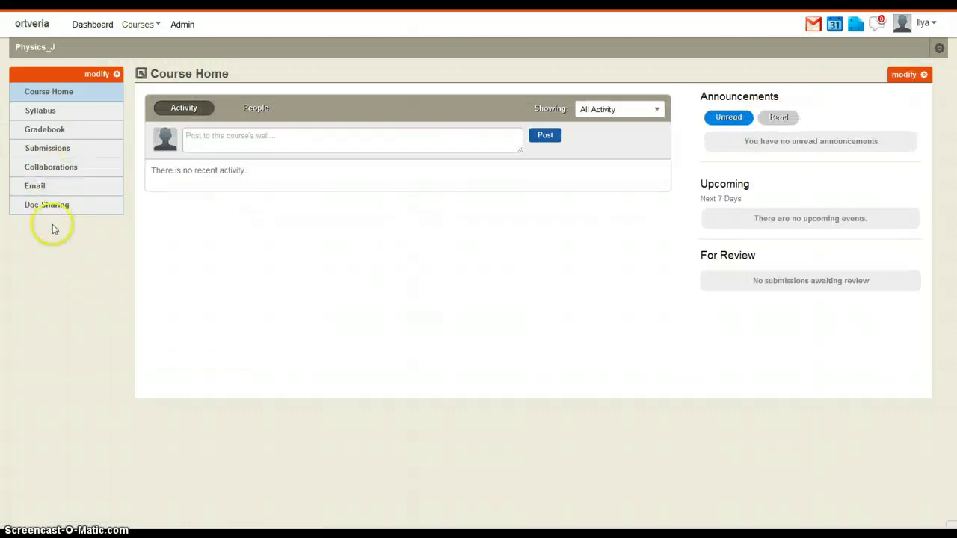
pyautogui.click(259, 252)
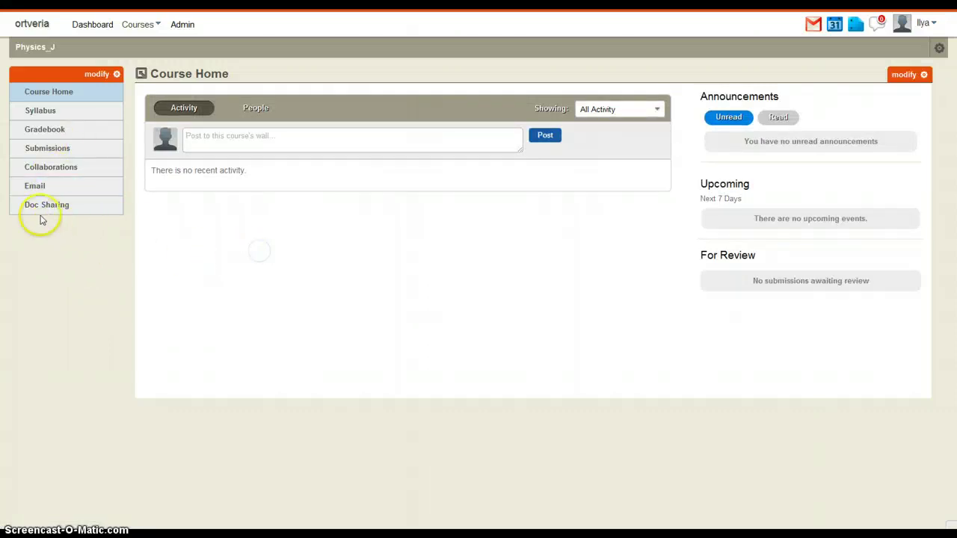
pyautogui.click(46, 94)
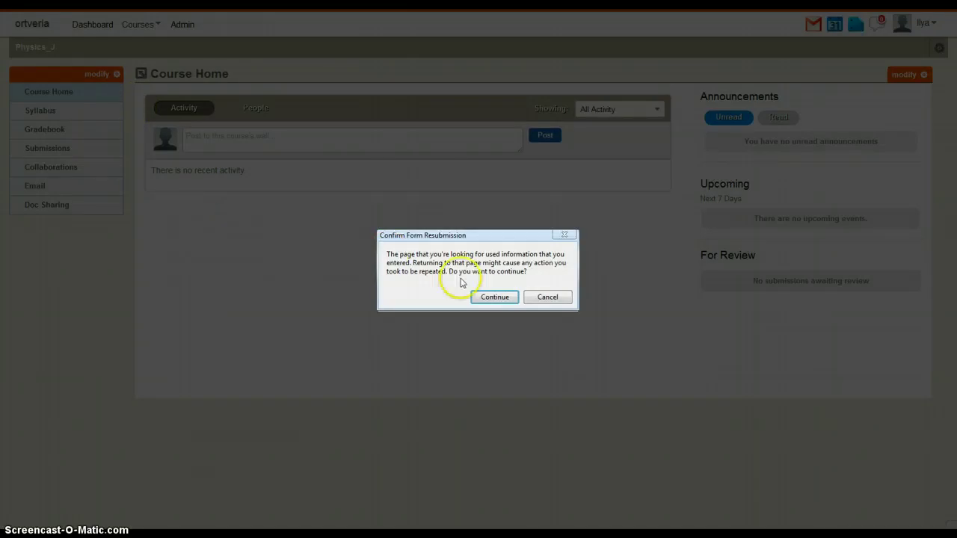
pyautogui.click(494, 297)
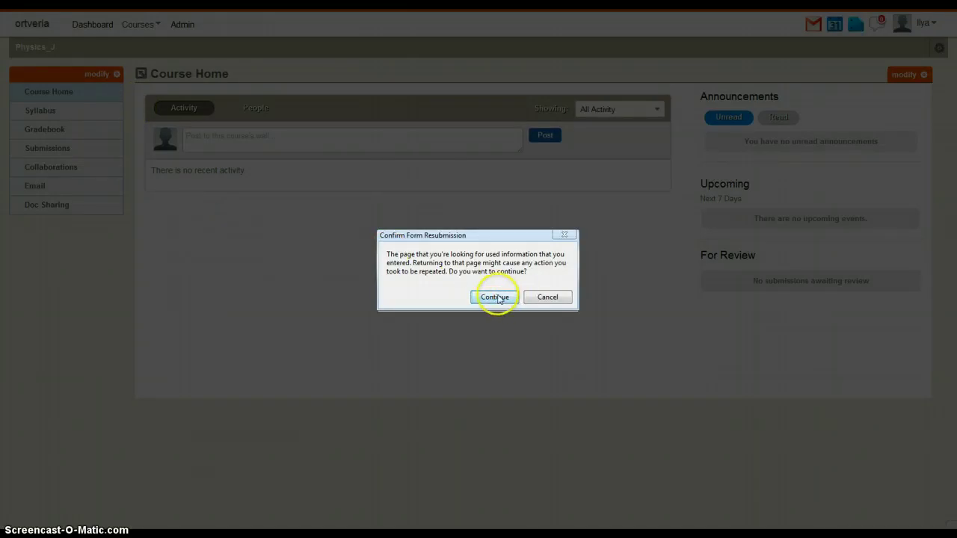
pyautogui.click(540, 298)
# Open the assessment 111 from the course menu and switch it to its Manage view
pyautogui.click(27, 227)
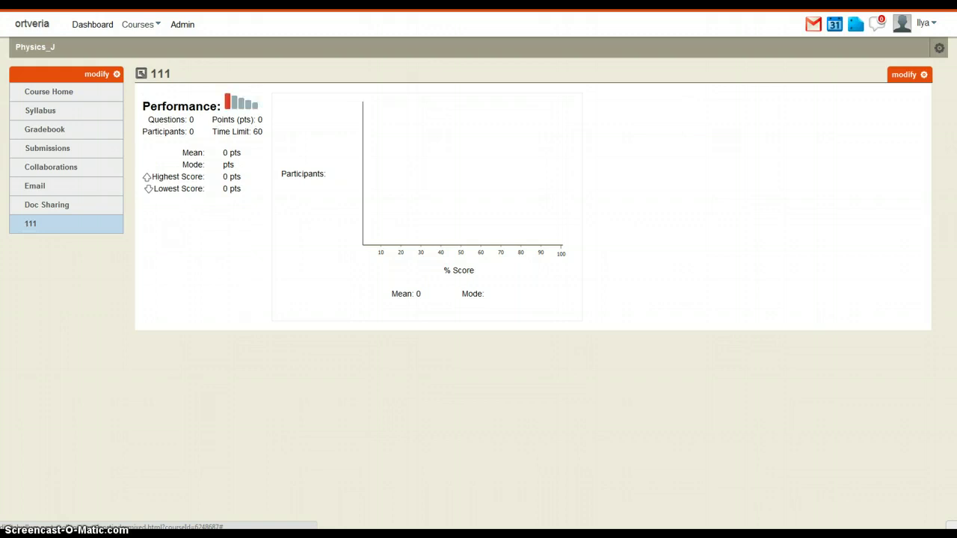
pyautogui.click(924, 75)
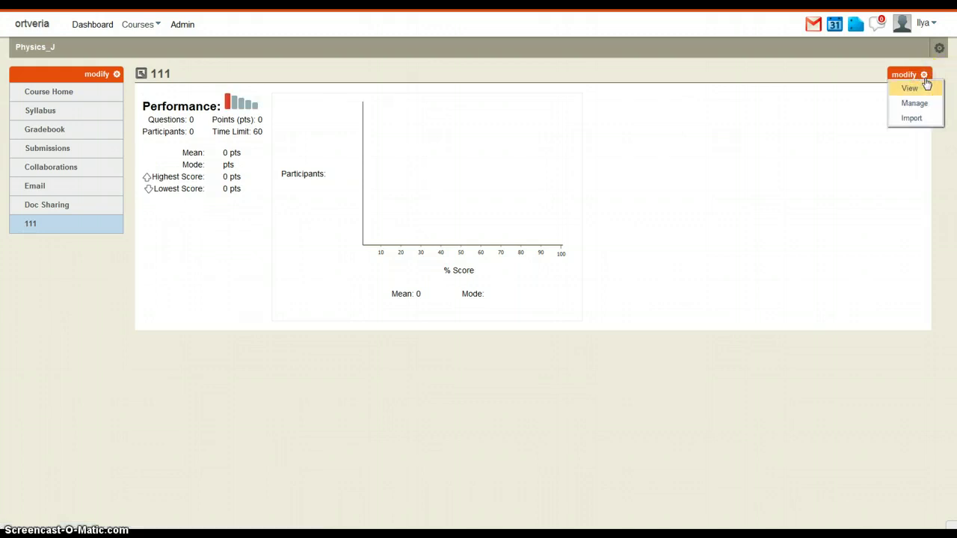
pyautogui.click(921, 103)
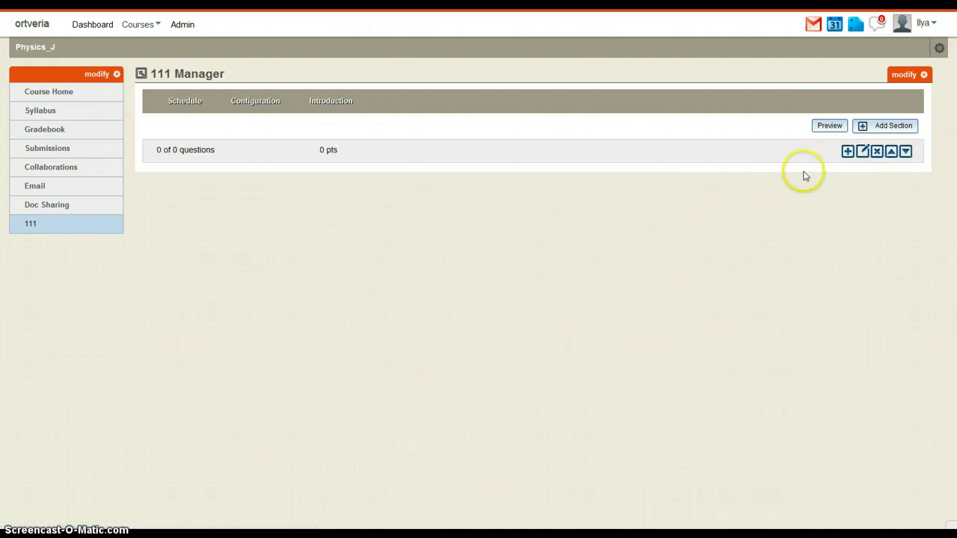
# Start a new question in the assessment section and enter the right-aligned question text "מה נשמע"
pyautogui.click(847, 151)
pyautogui.click(515, 222)
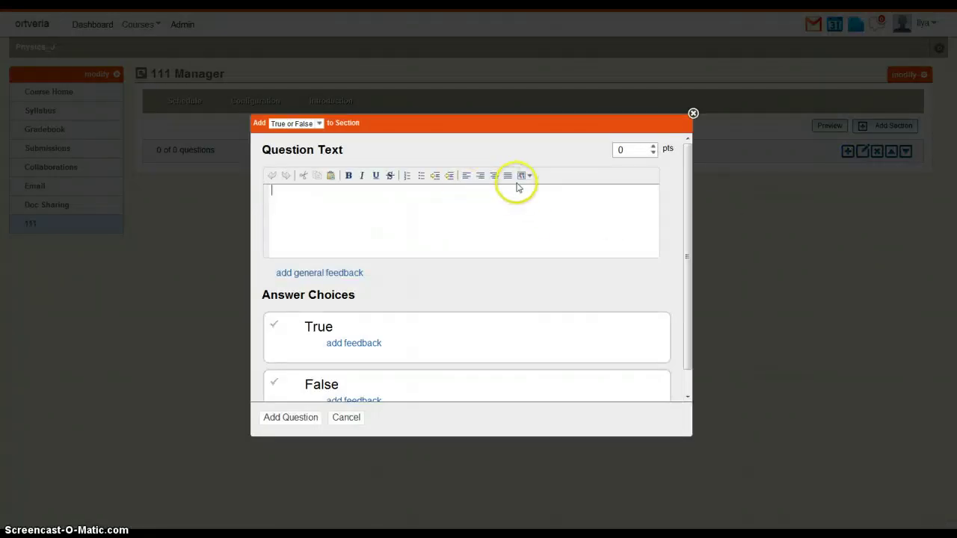
pyautogui.click(482, 178)
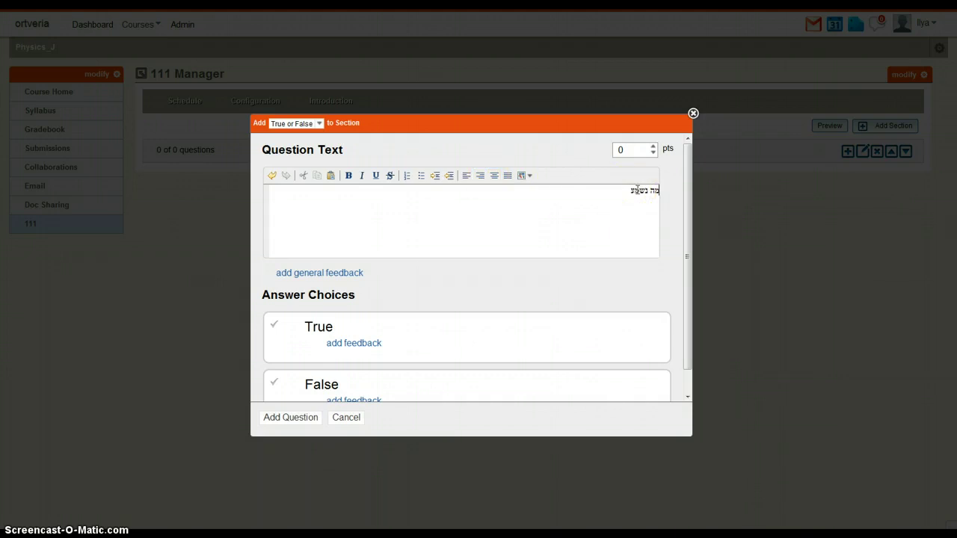
pyautogui.click(531, 338)
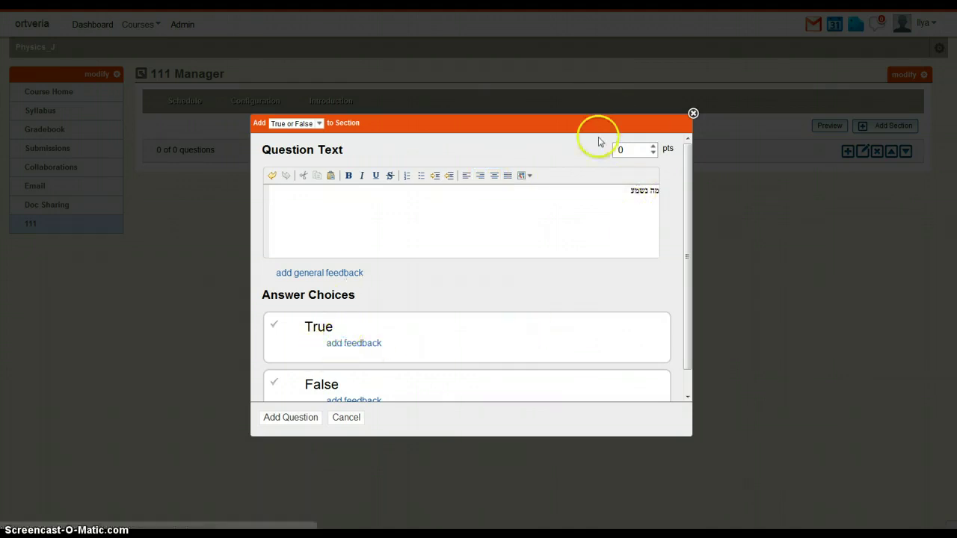
# Change the question type to Multiple Choice and enter "בסדר", right-aligned, as Answer 1
pyautogui.click(319, 126)
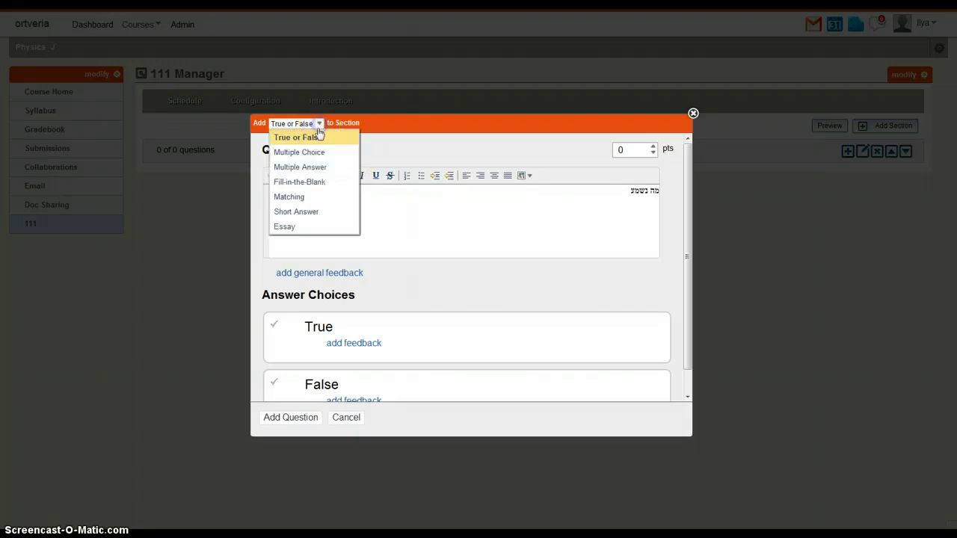
pyautogui.click(311, 152)
pyautogui.click(493, 331)
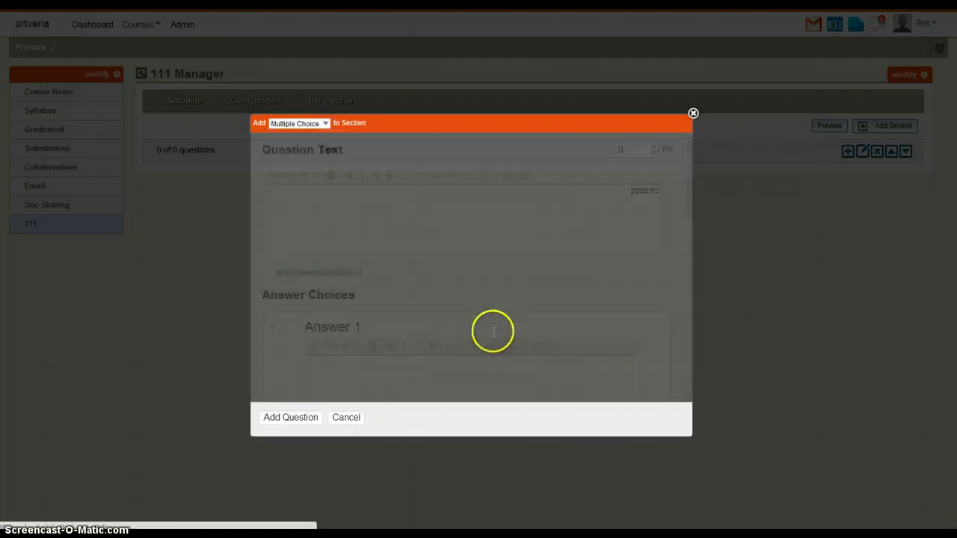
pyautogui.scroll(-3, 596, 370)
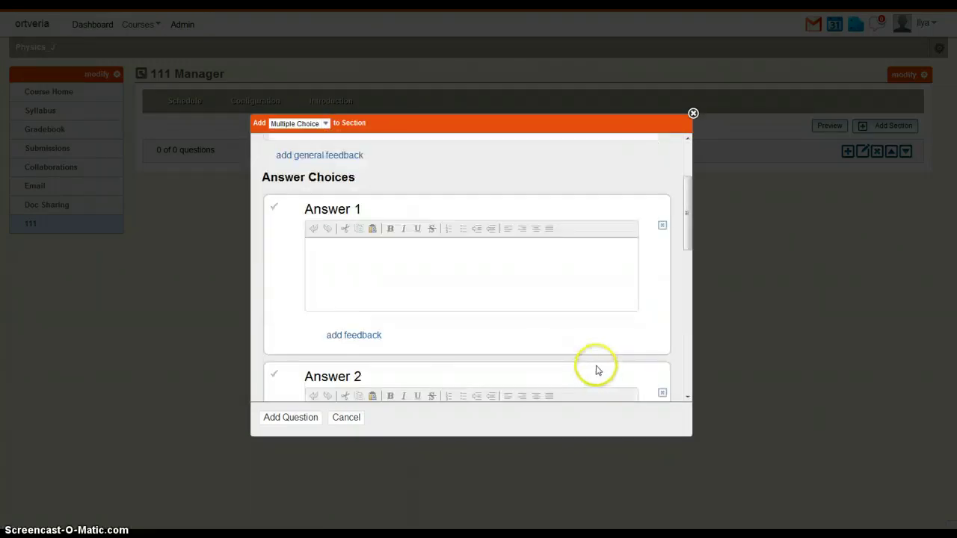
pyautogui.click(603, 263)
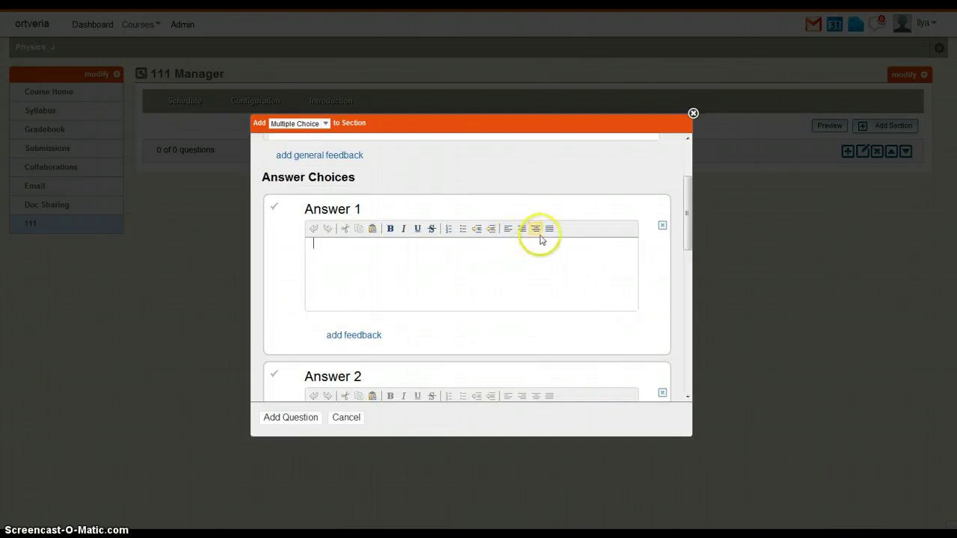
pyautogui.click(525, 233)
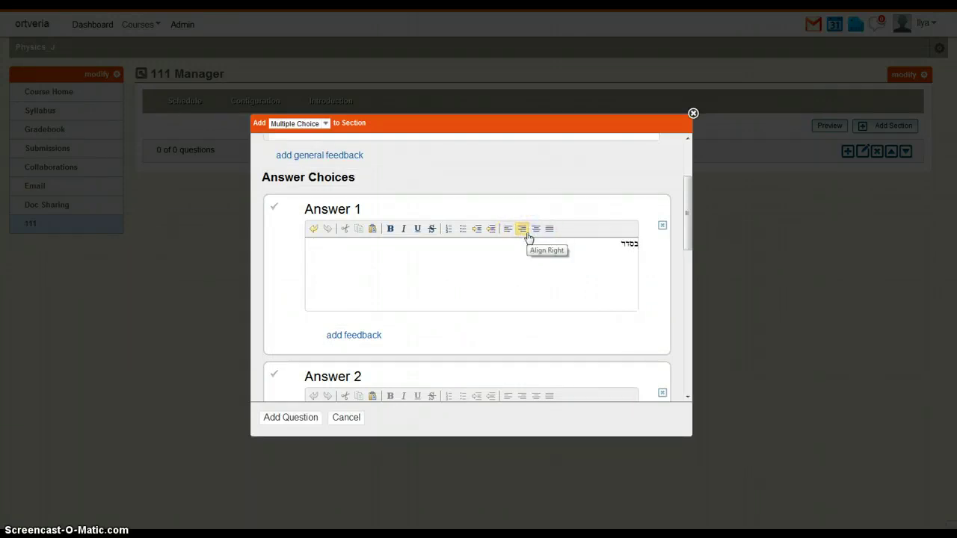
# Enter "לא כל כך" as the text of Answer 2 and align it right
pyautogui.scroll(-3, 523, 259)
pyautogui.click(580, 325)
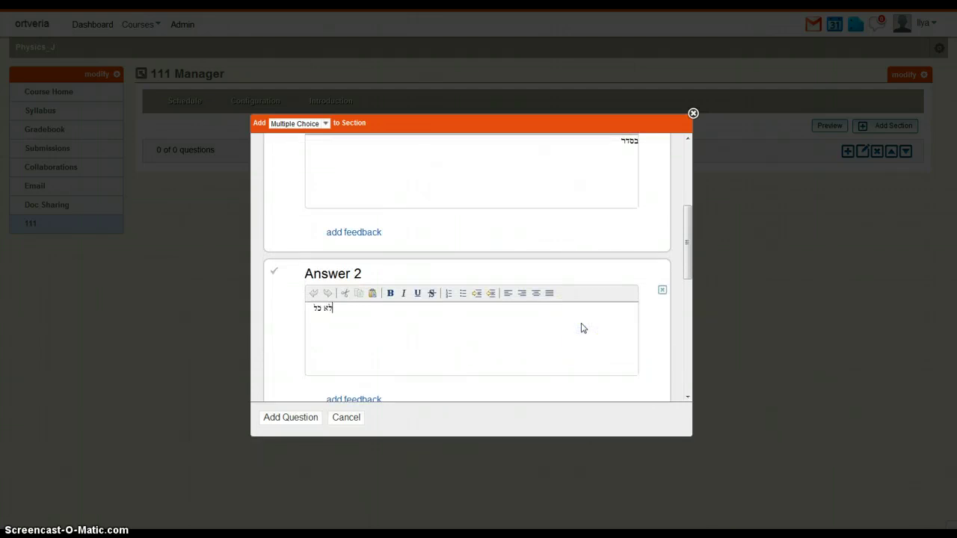
pyautogui.write('לא כל כך')
pyautogui.click(522, 292)
pyautogui.click(625, 346)
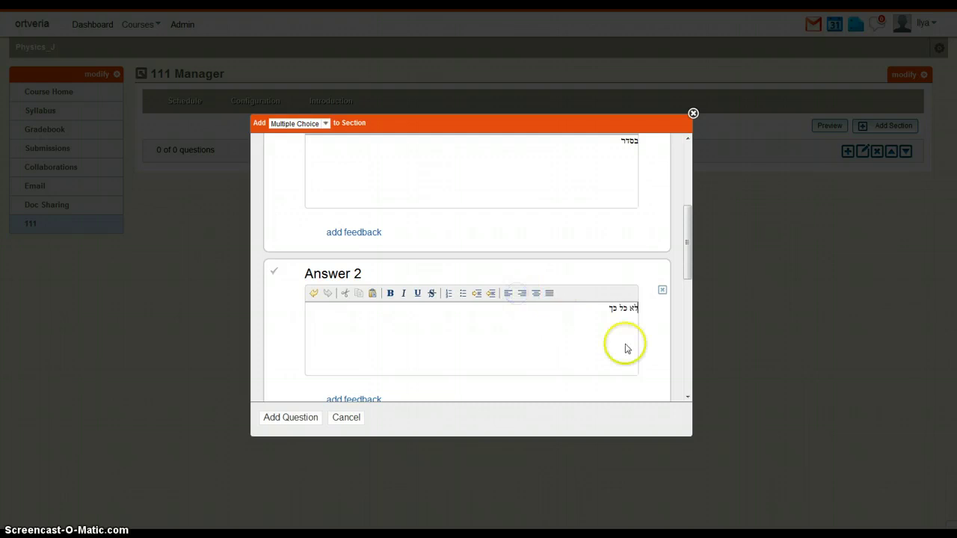
# Mark Answer 2 as the correct choice and add the question to the assessment section
pyautogui.click(290, 420)
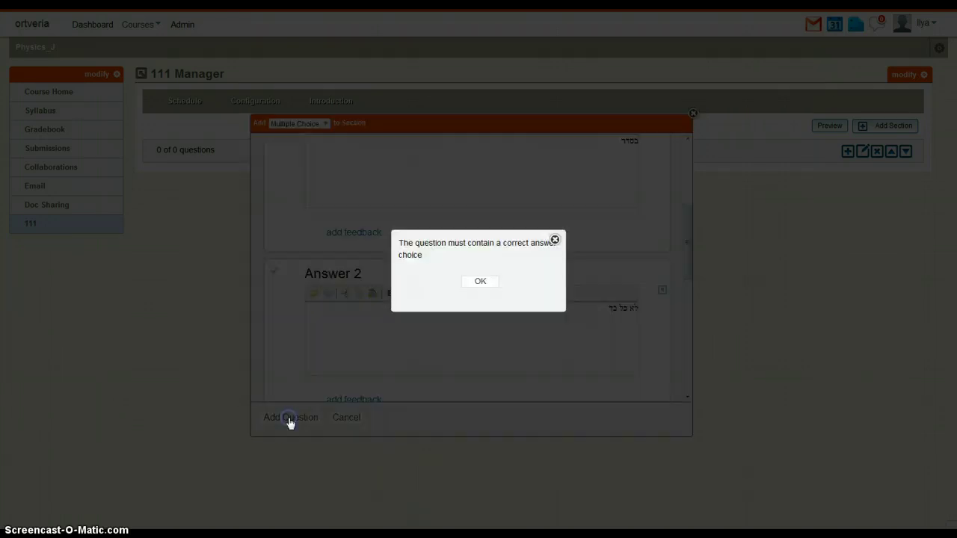
pyautogui.click(482, 284)
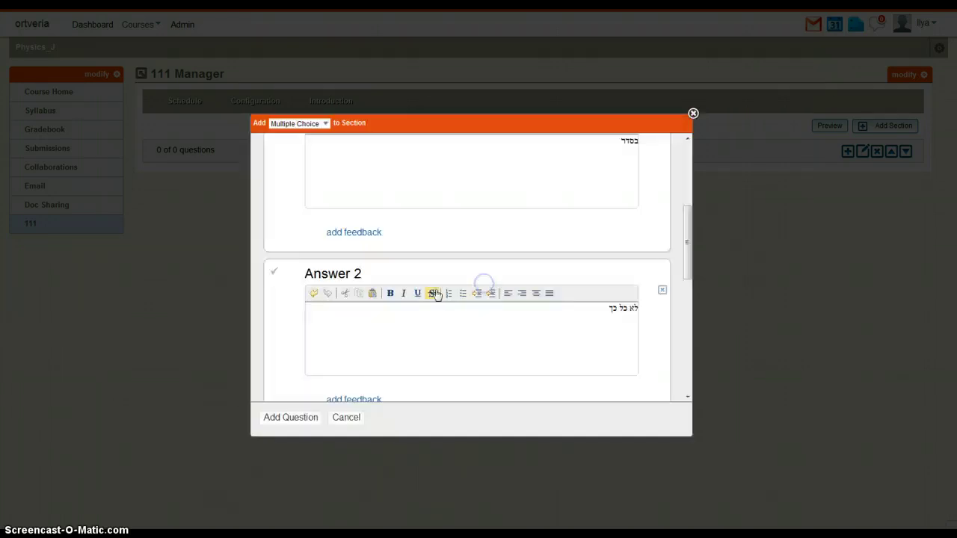
pyautogui.click(274, 271)
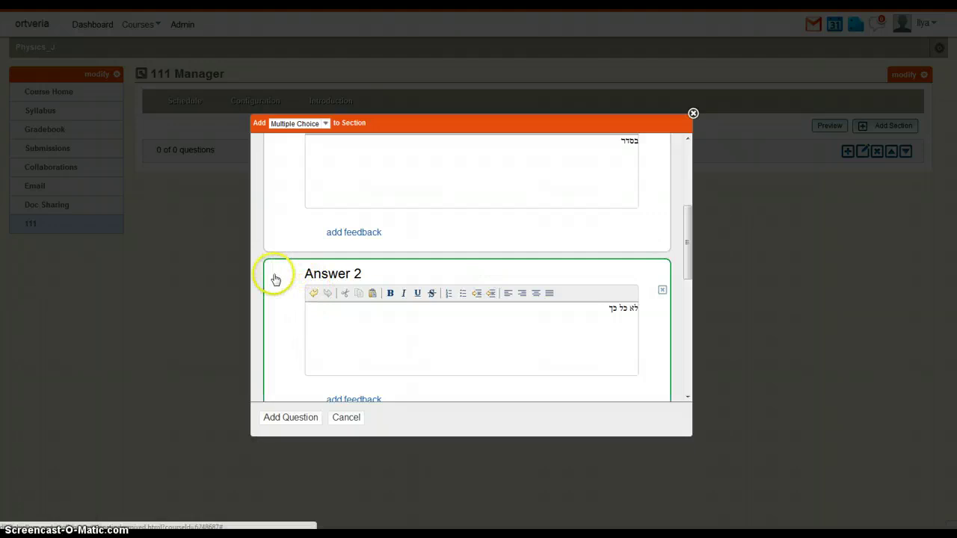
pyautogui.click(278, 416)
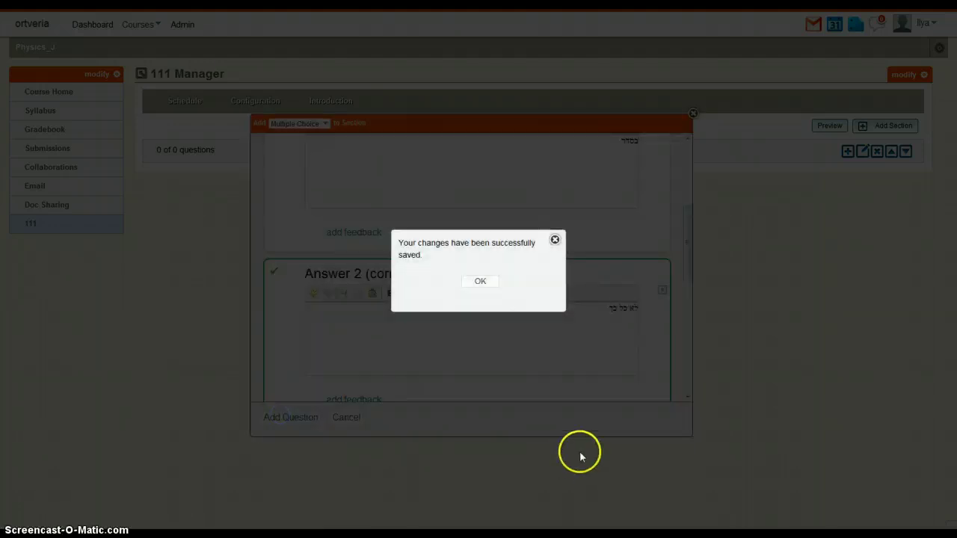
pyautogui.click(479, 284)
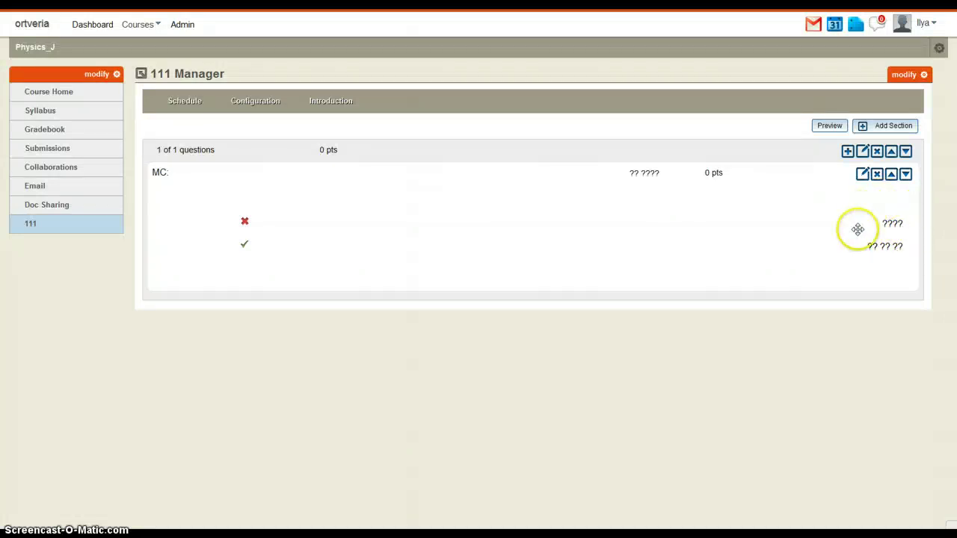
# Add a Threaded Discussion item named 222 to the Main Level of the course menu and open its page
pyautogui.click(116, 75)
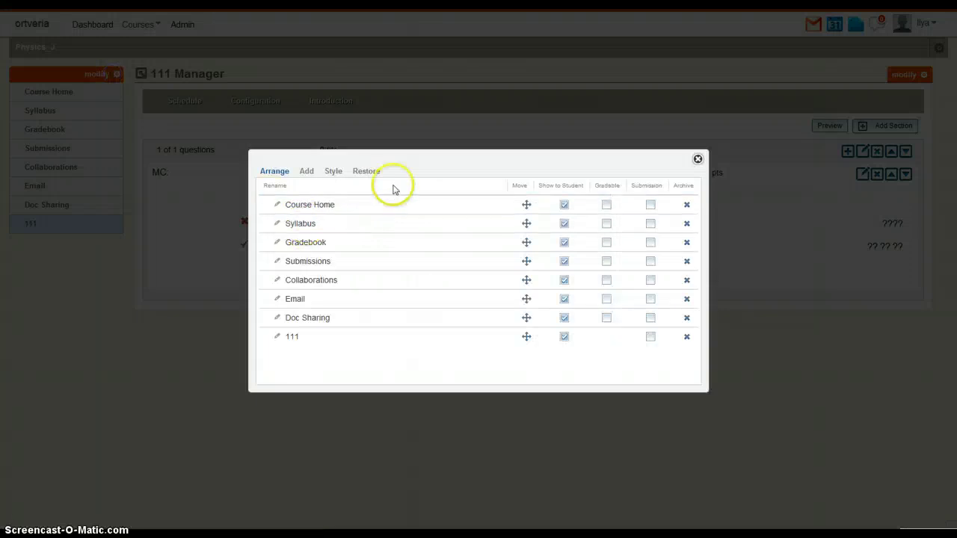
pyautogui.click(307, 172)
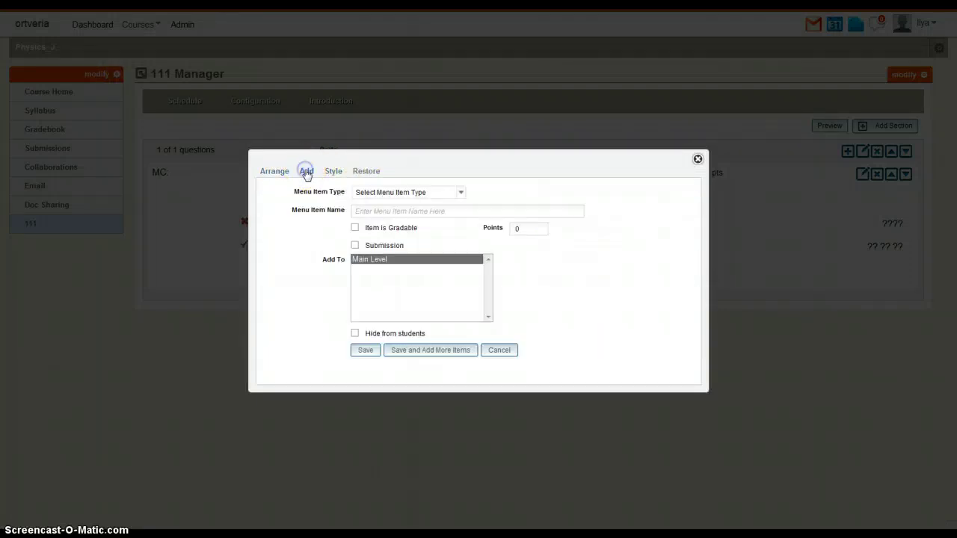
pyautogui.click(454, 193)
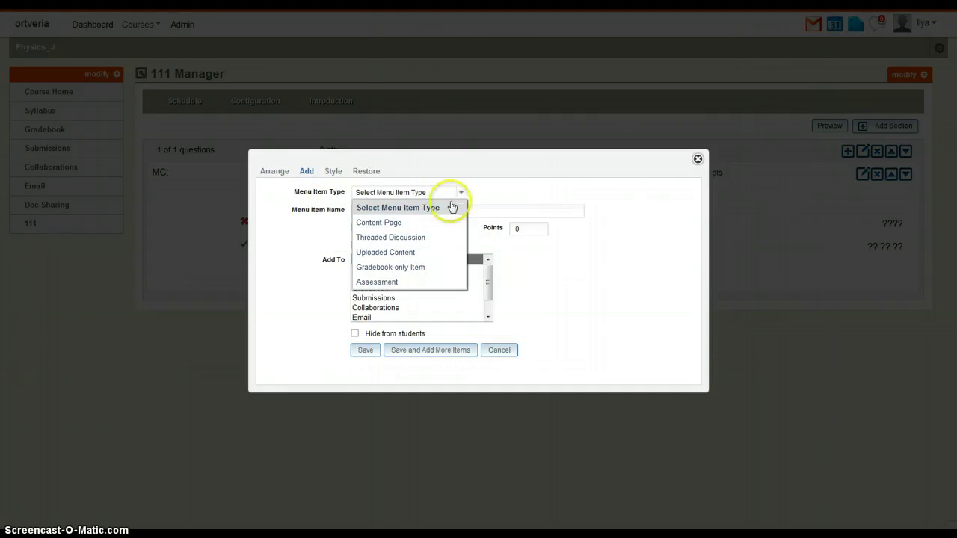
pyautogui.click(399, 237)
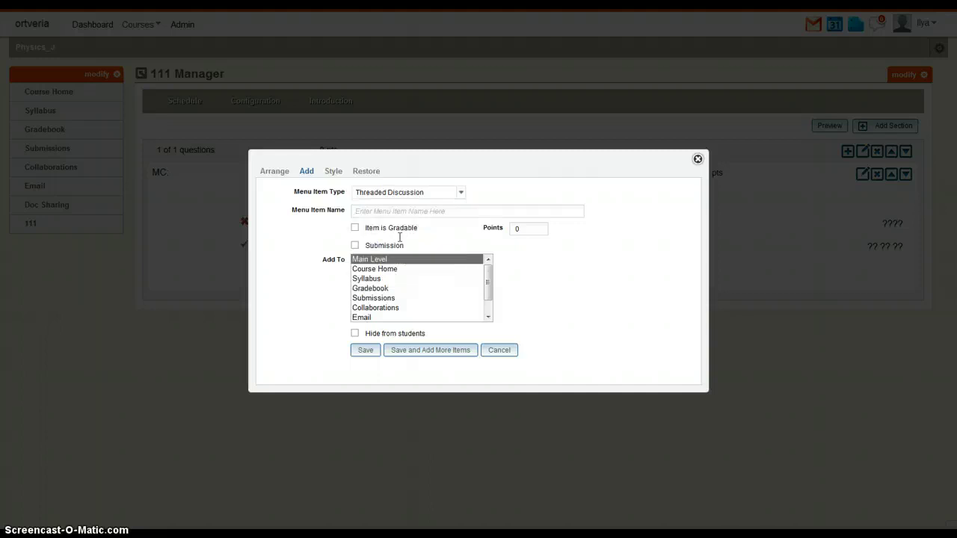
pyautogui.click(377, 210)
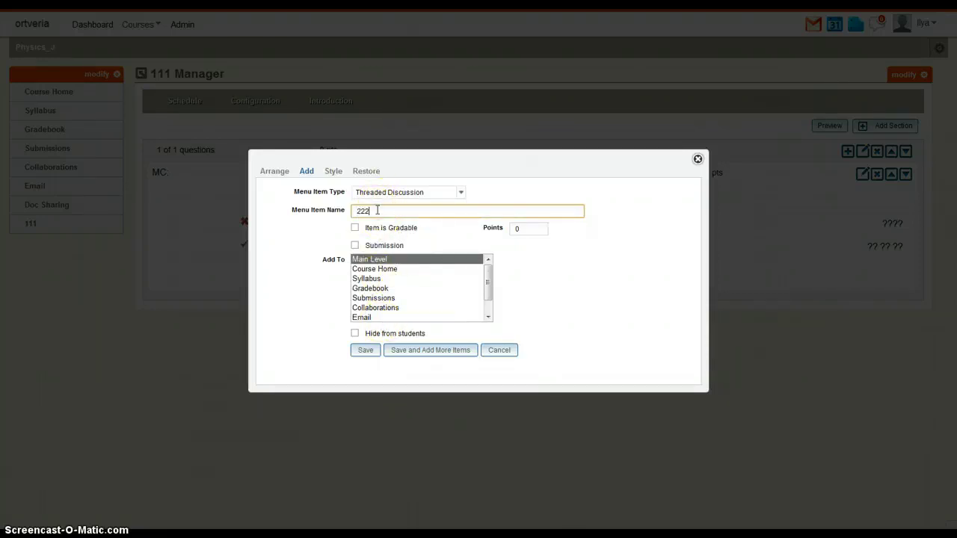
pyautogui.click(365, 350)
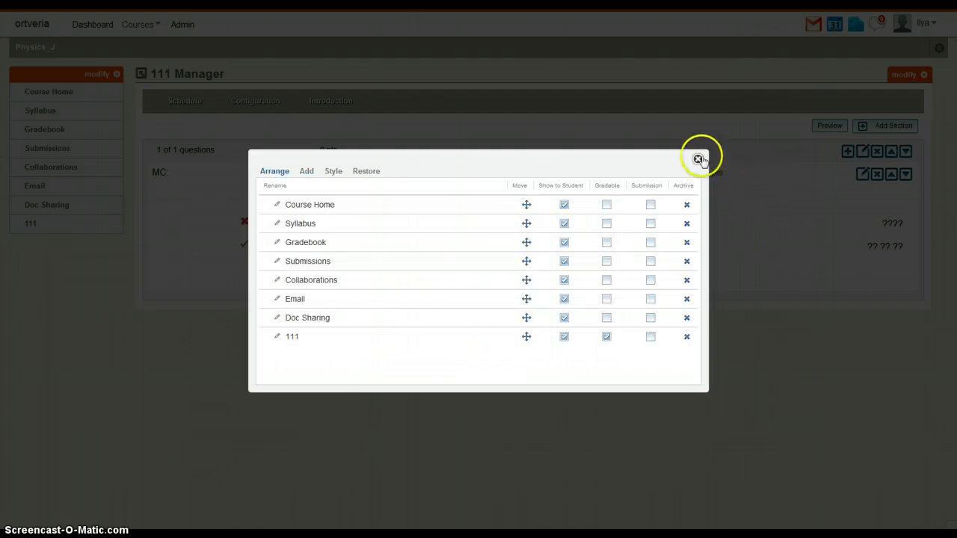
pyautogui.click(698, 158)
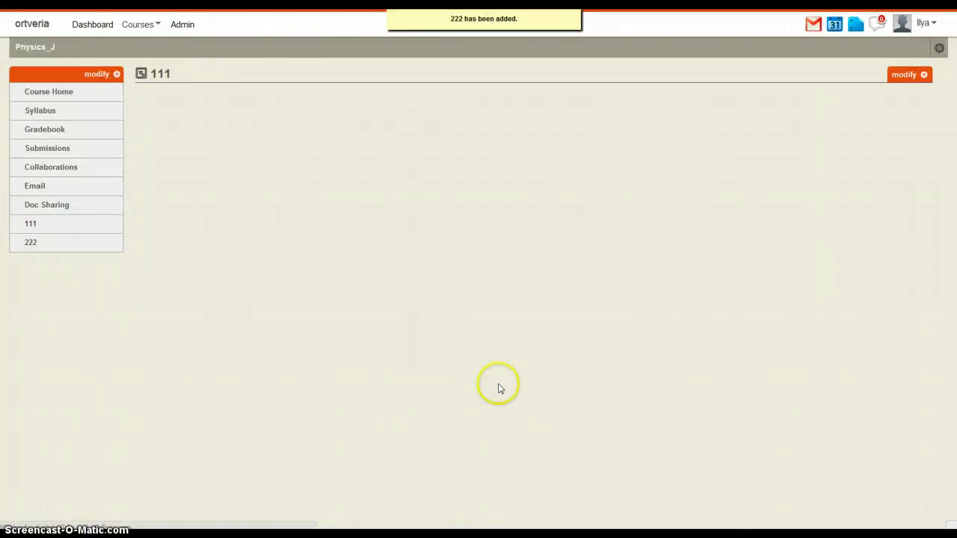
pyautogui.click(31, 247)
pyautogui.click(512, 252)
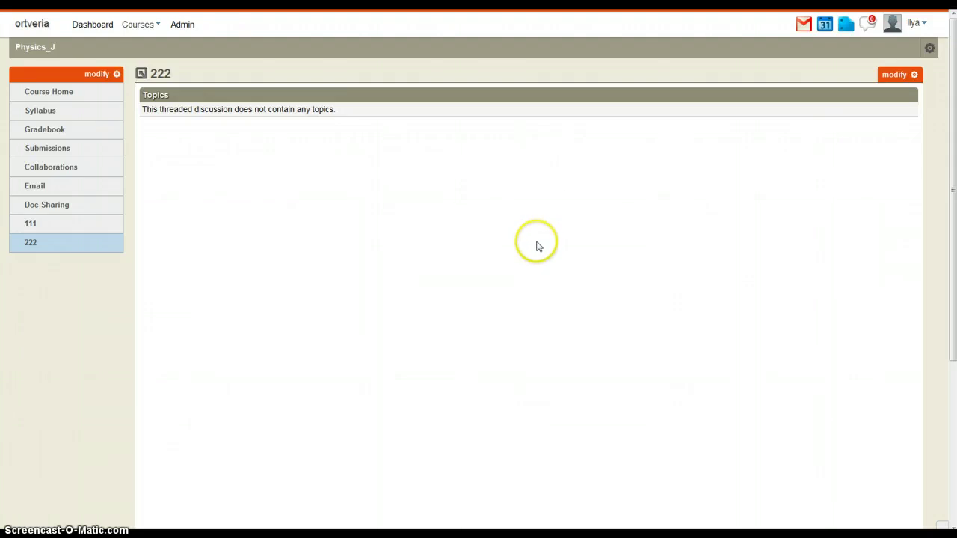
# Enter the right-aligned introductory text "כאן י אפשרות לשנות גופן ועברית מופיעה בצורה נכונה" for the 222 threaded discussion
pyautogui.click(915, 75)
pyautogui.click(902, 100)
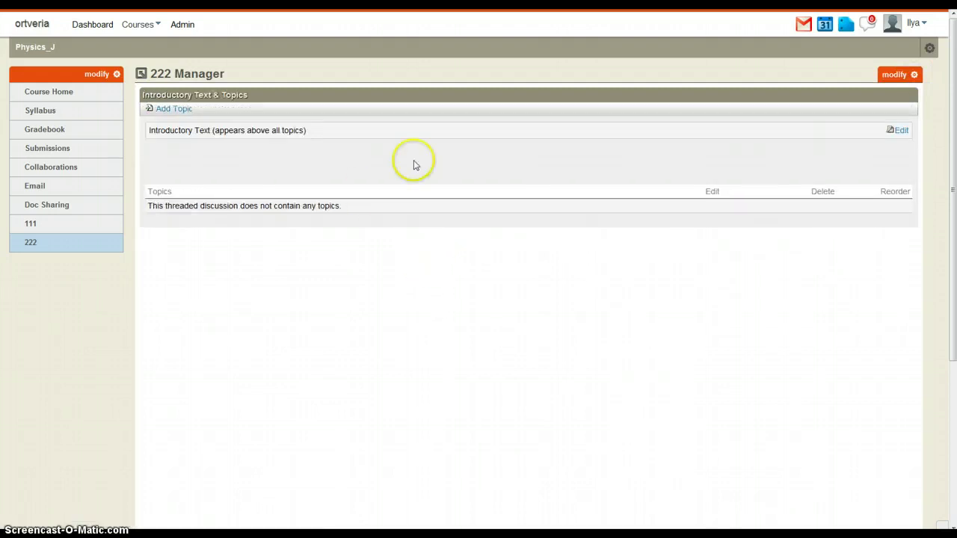
pyautogui.click(899, 130)
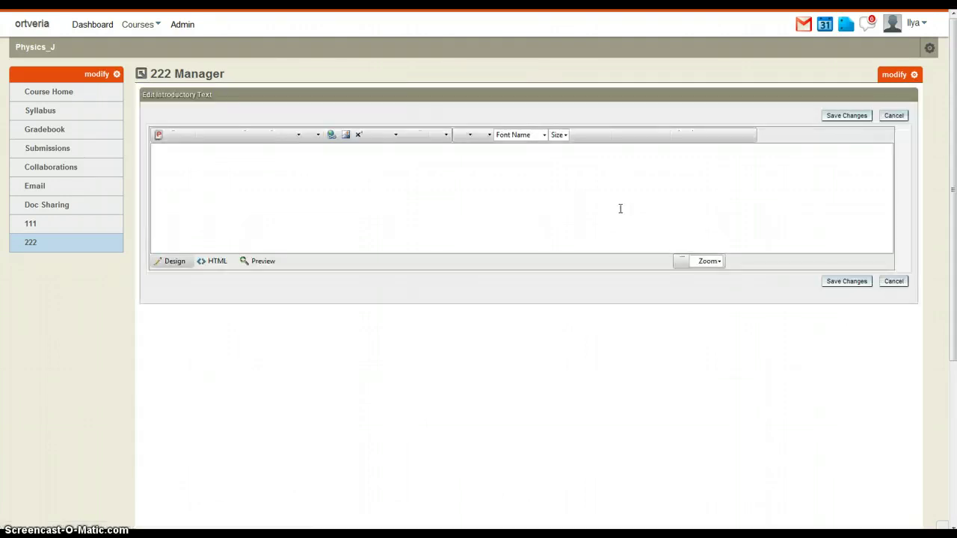
pyautogui.click(735, 158)
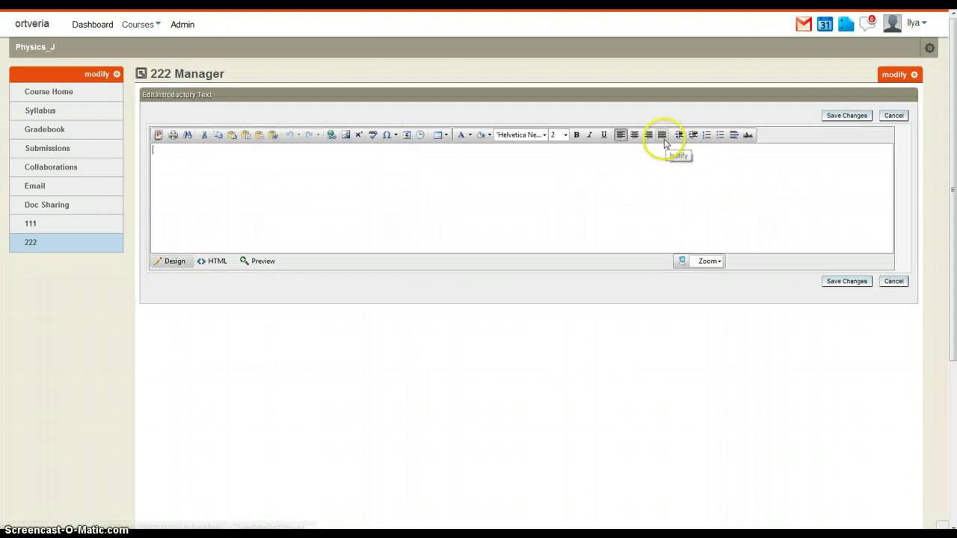
pyautogui.click(648, 135)
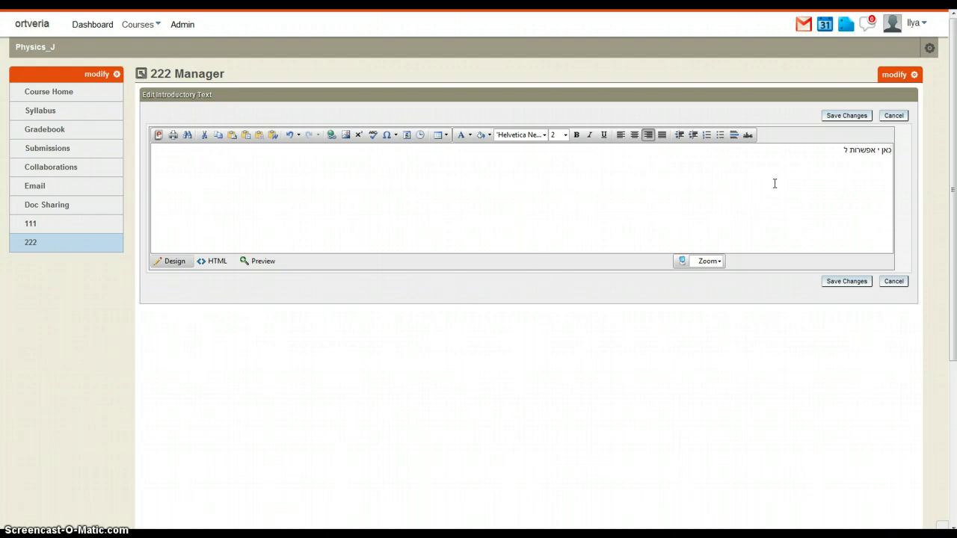
pyautogui.write('ת גופן ועברית מ')
pyautogui.write('ופיעה בצורה נכונה')
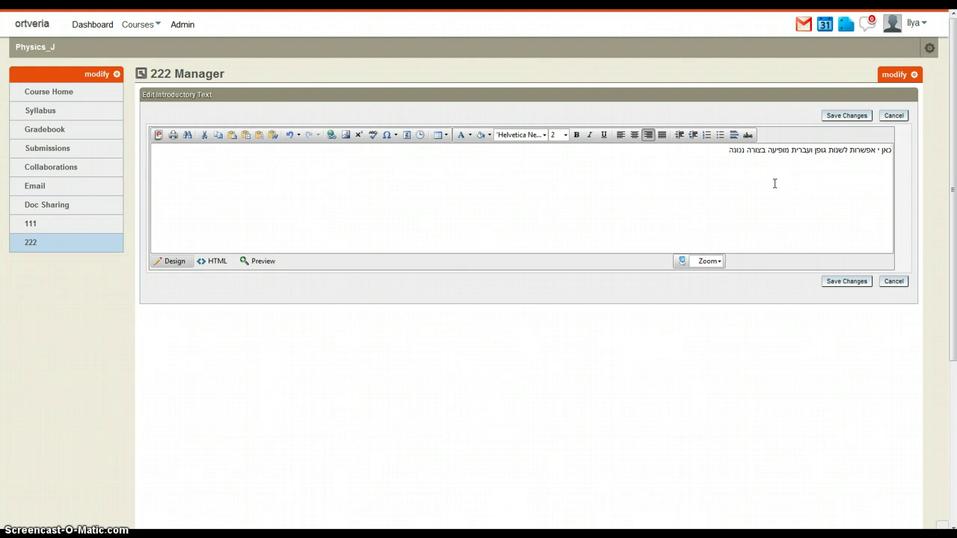
# Format the whole line of Hebrew introductory text in Tahoma at size 6
pyautogui.tripleClick(799, 150)
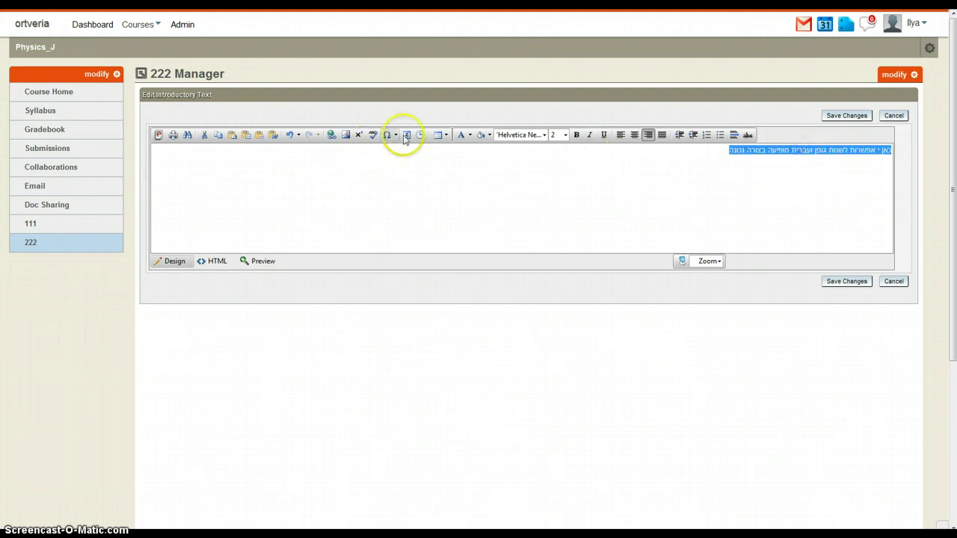
pyautogui.click(543, 135)
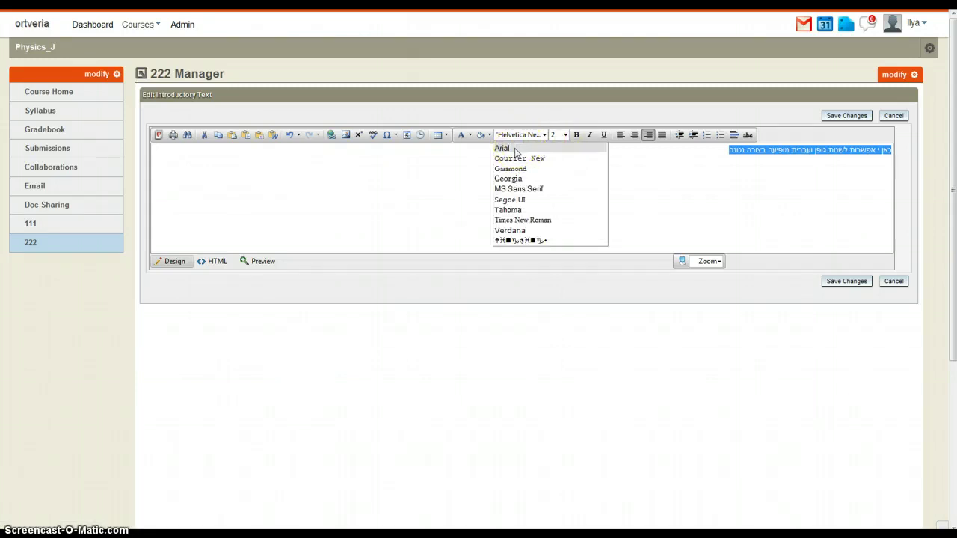
pyautogui.click(513, 171)
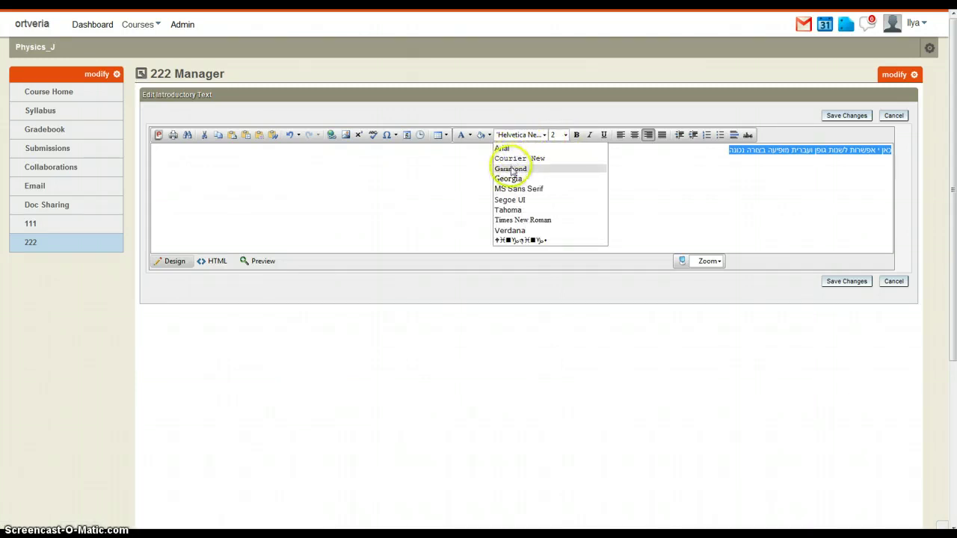
pyautogui.click(507, 210)
pyautogui.click(565, 135)
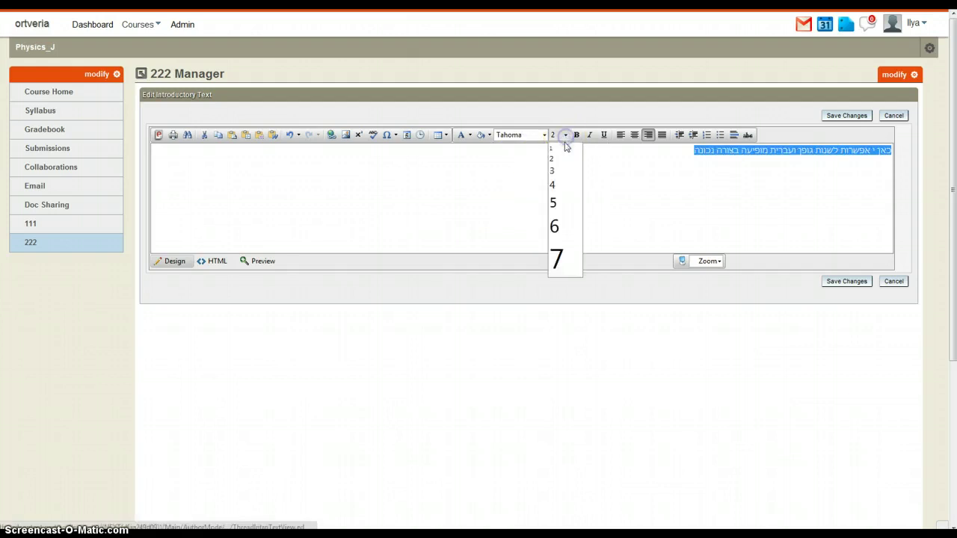
pyautogui.click(550, 228)
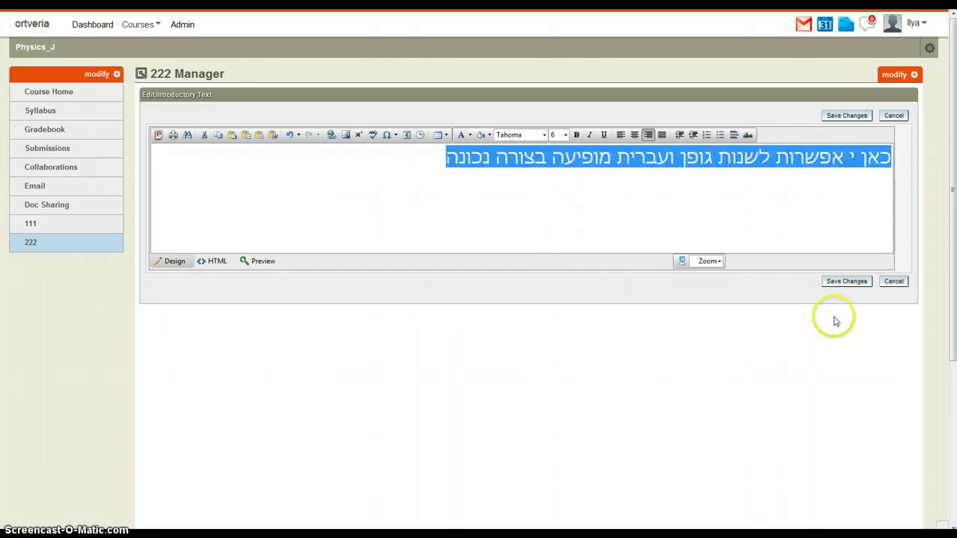
# Save the introductory text and open the 222 discussion page to view it
pyautogui.click(846, 281)
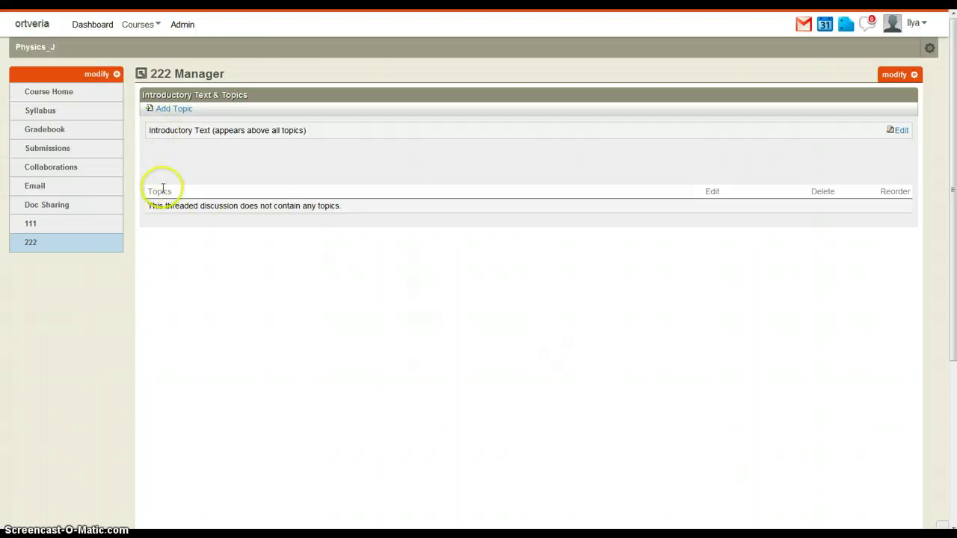
pyautogui.click(40, 241)
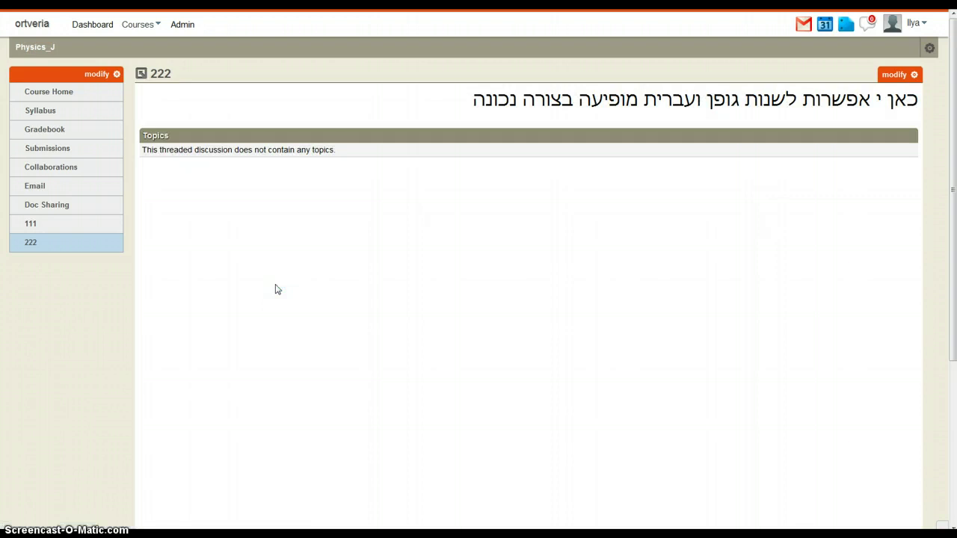
pyautogui.click(275, 288)
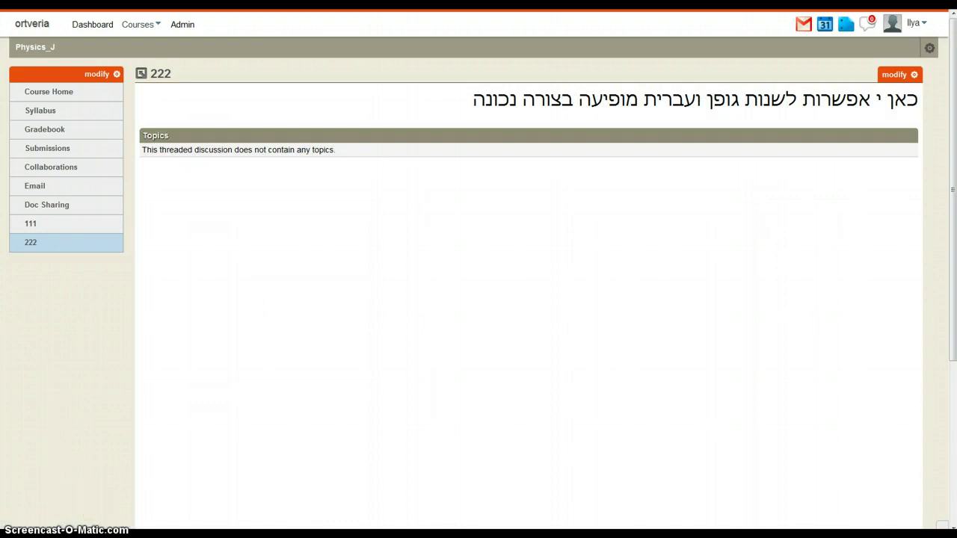